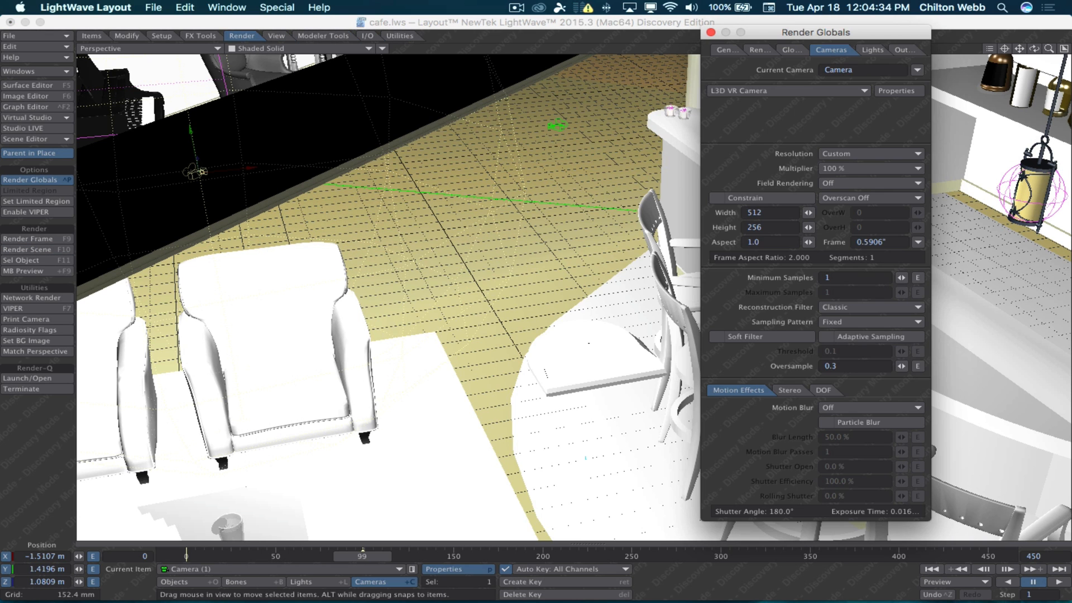
Start rendering all frames (1-450) of the cafe scene in LightWave Layout
left_click(22, 247)
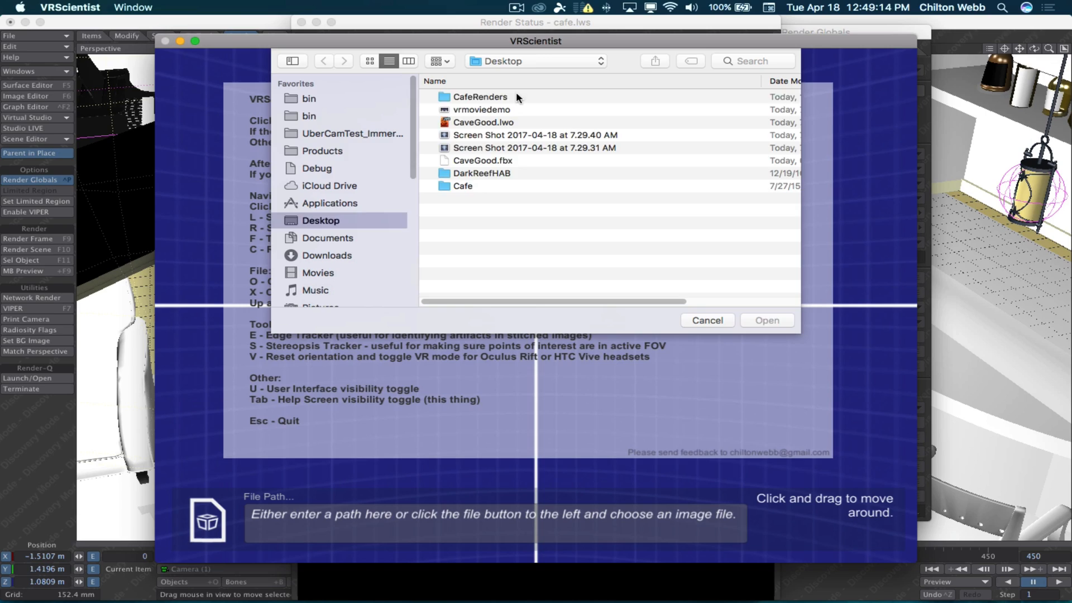
Open Cafe-720p0001.png as a panorama and look around the room toward the piano, advancing one frame
key("Return")
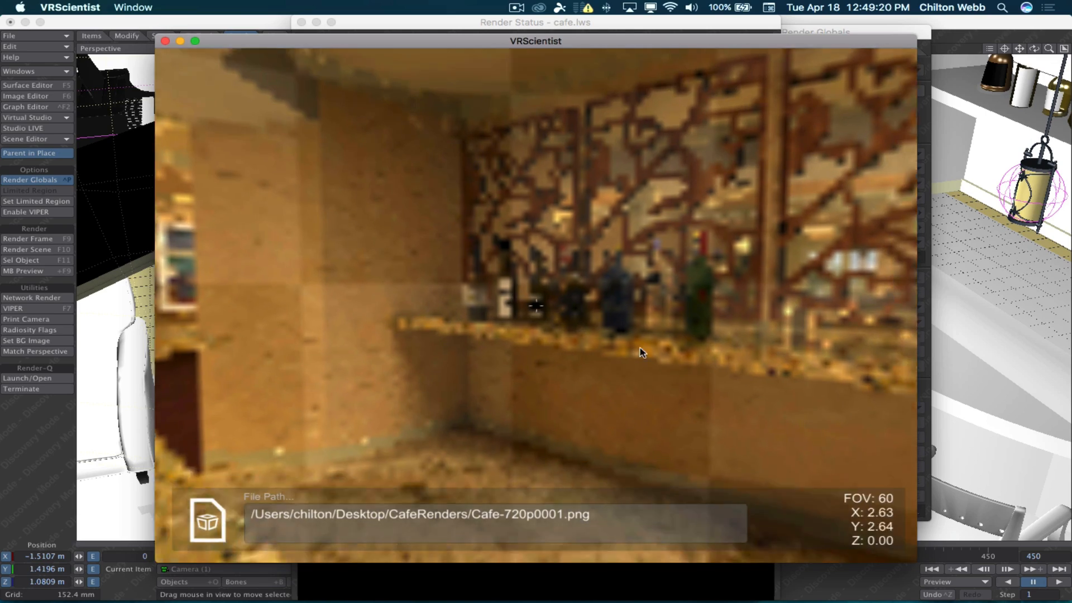
mouse_move(640, 348)
left_mouse_down()
mouse_move(764, 252)
mouse_move(833, 327)
mouse_move(597, 291)
mouse_move(528, 432)
left_mouse_up()
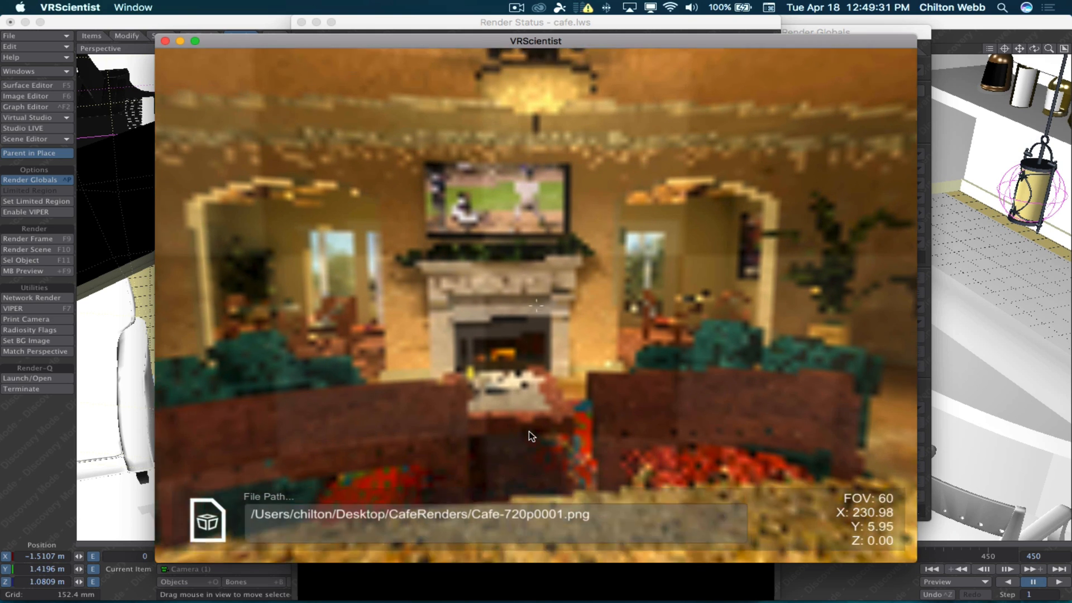
key("Right")
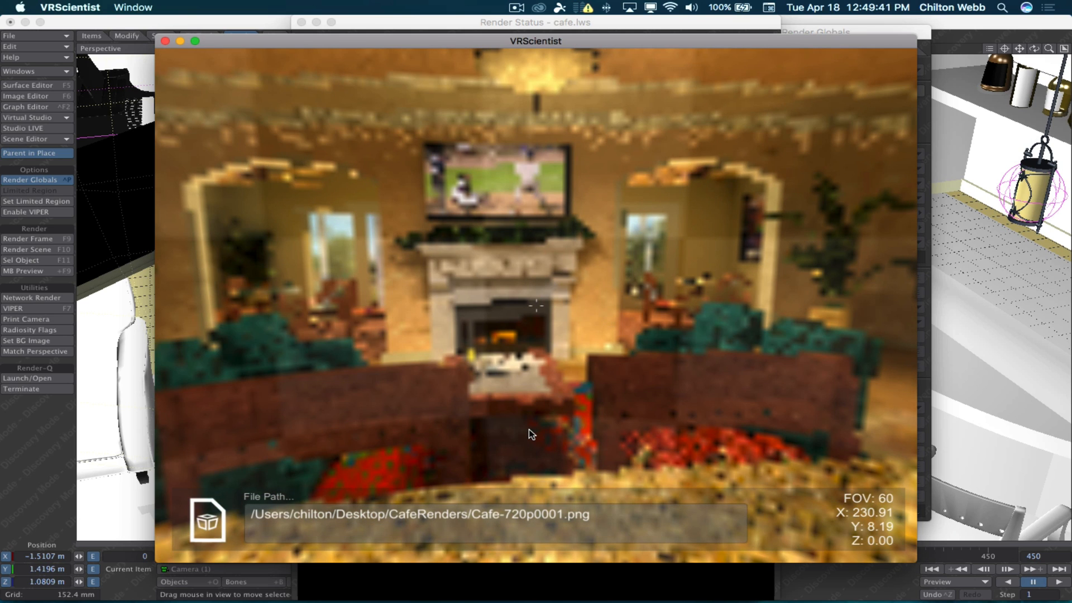
left_click_drag(637, 419, 542, 308)
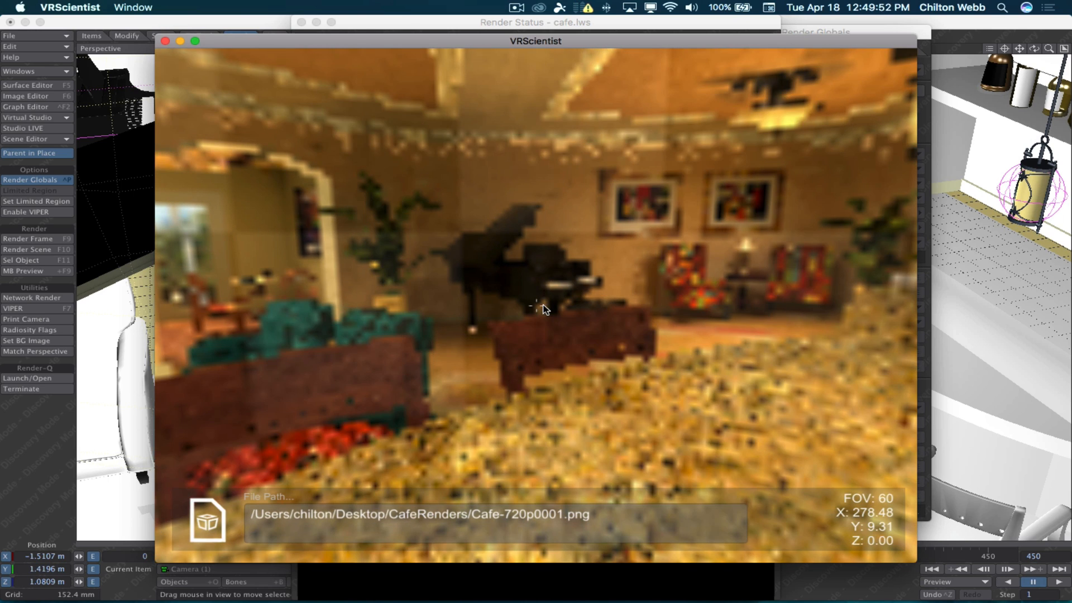
Switch applications and turn the panorama around the lounge toward the fireplace
key("super+Tab")
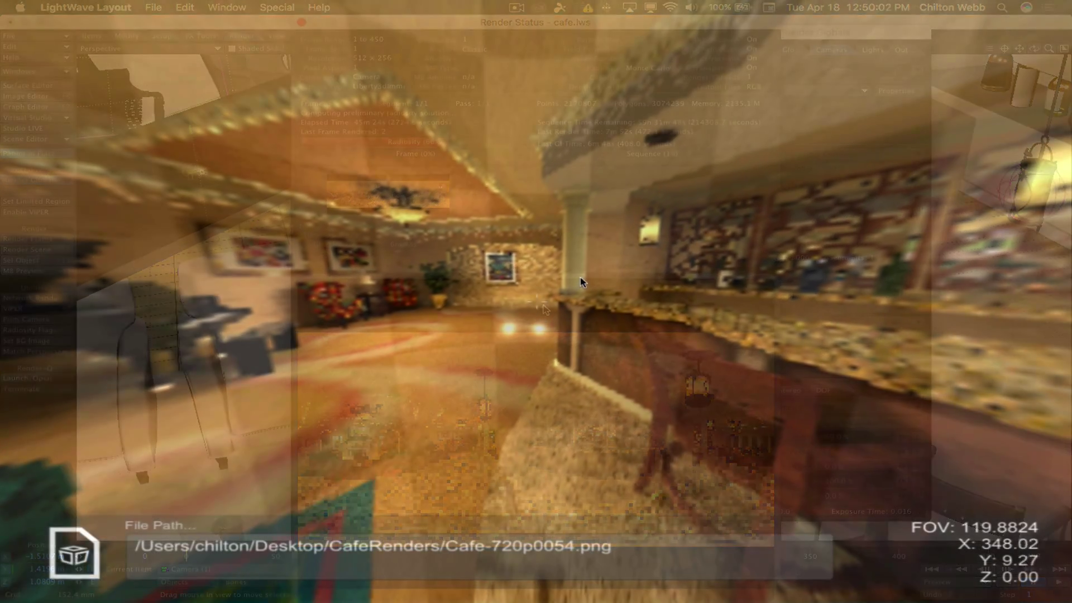
mouse_move(541, 308)
left_mouse_down()
mouse_move(991, 301)
mouse_move(796, 309)
mouse_move(994, 319)
mouse_move(863, 317)
left_mouse_up()
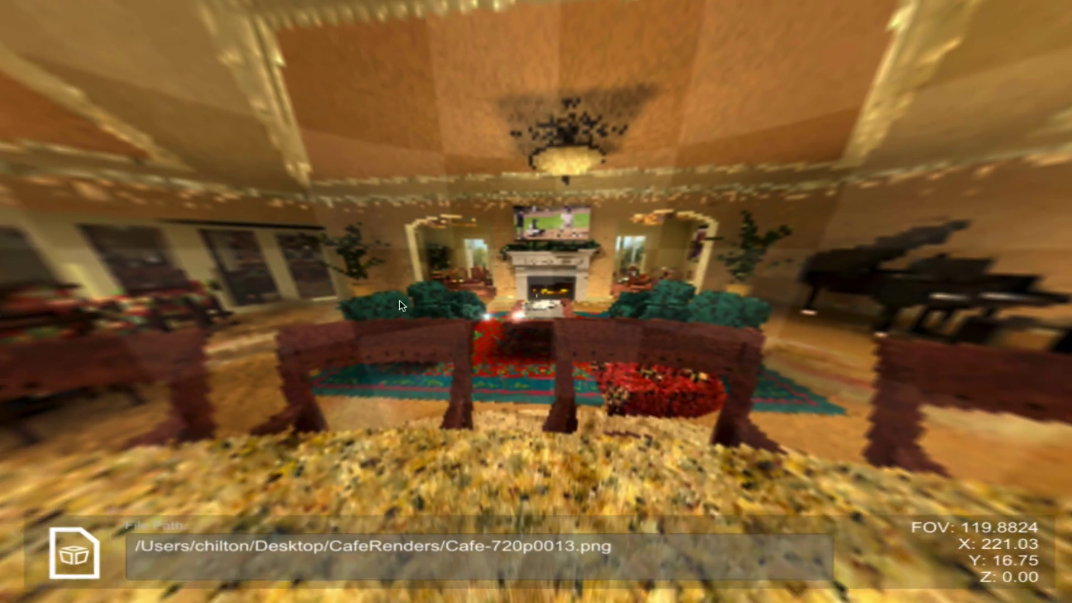
Turn left across the lounge, scrub frames back to frame 4 and show the stereopsis tracker overlay
mouse_move(453, 301)
left_mouse_down()
mouse_move(254, 332)
mouse_move(373, 304)
left_mouse_up()
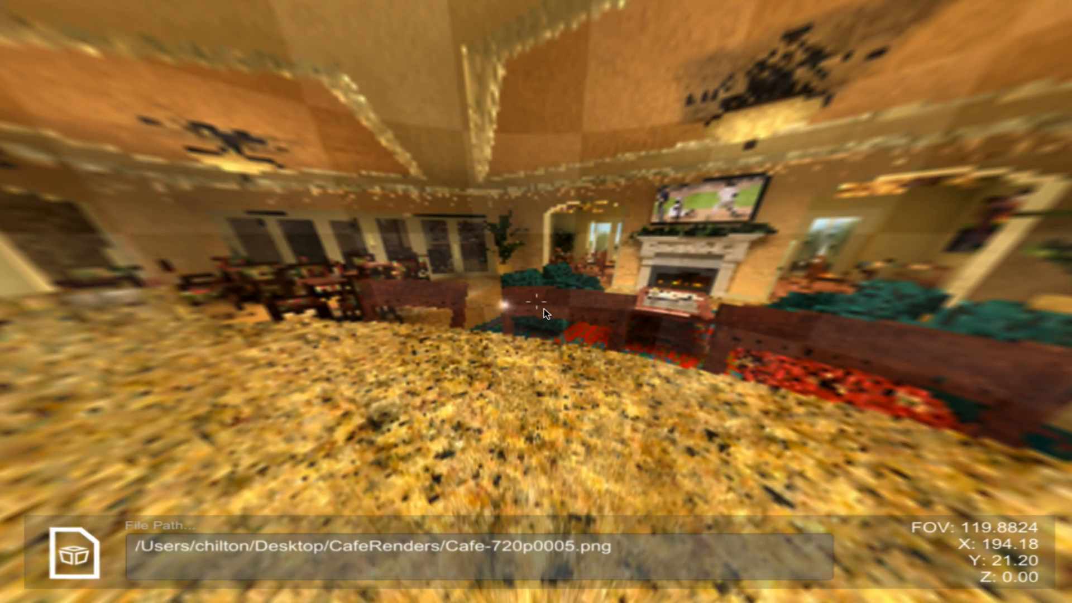
scroll(542, 183, "up", 5)
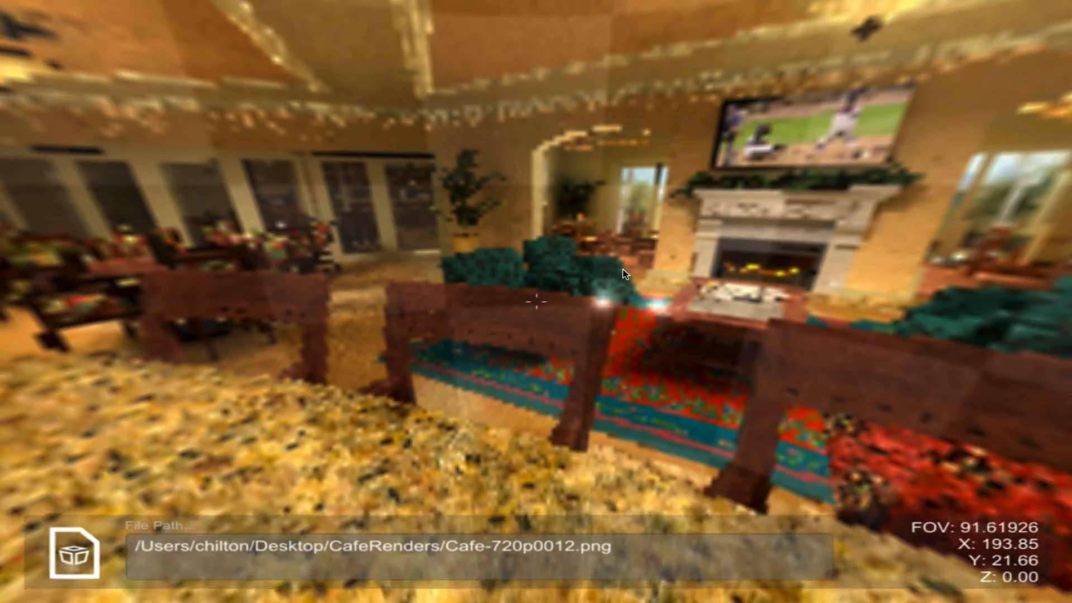
key("Left")
key("Left")
key("Left")
key("Left")
key("Right")
key("Right")
key("Right")
key("Right")
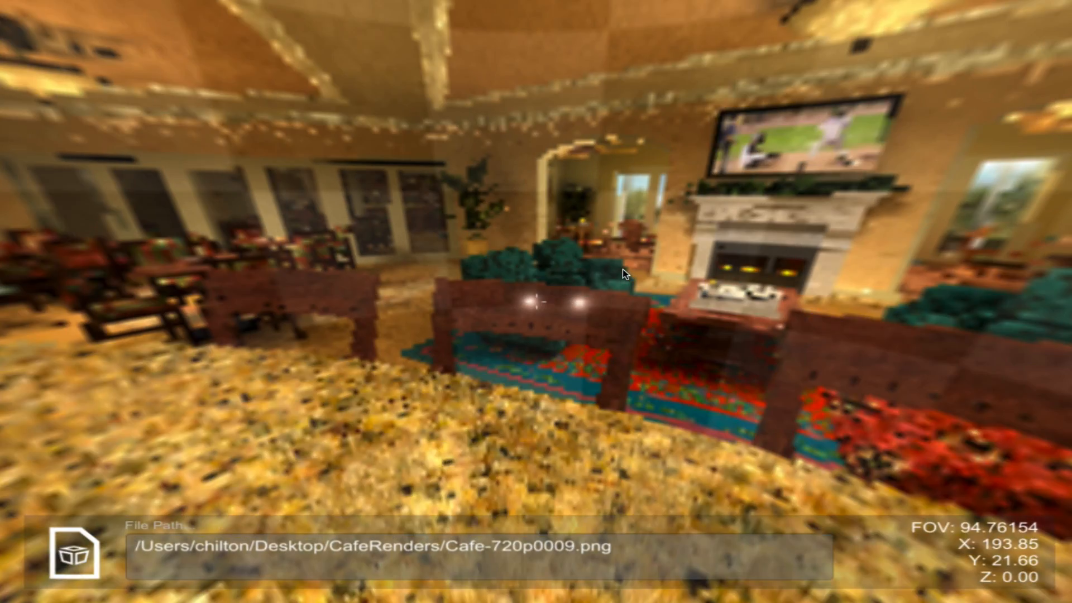
key("b")
key("Left")
key("Left")
key("Left")
key("Left")
key("Left")
key("Left")
key("Left")
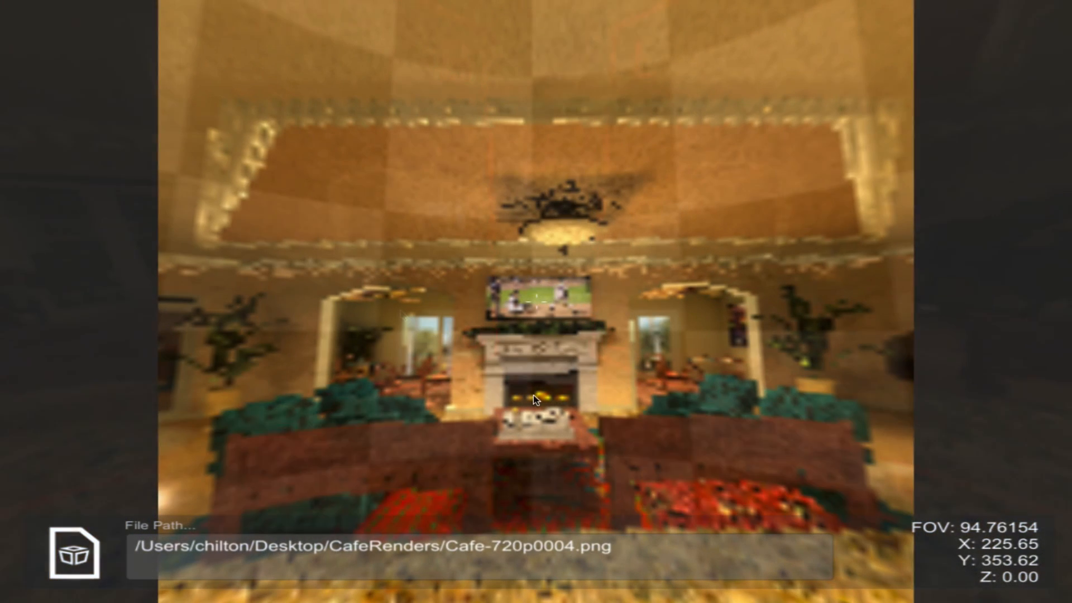
scroll(556, 311, "down", 5)
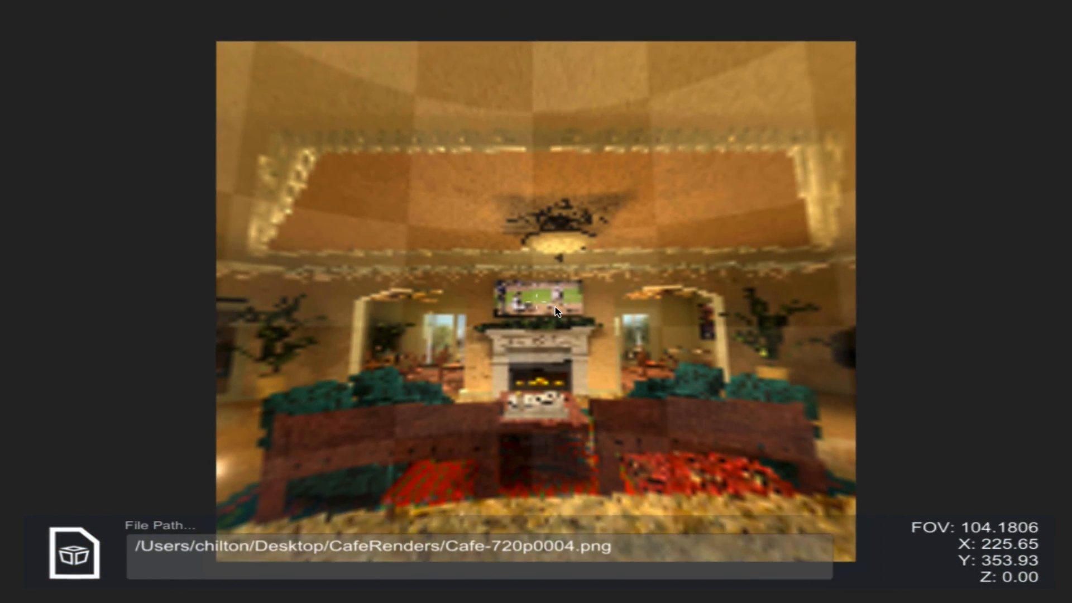
scroll(555, 310, "down", 4)
scroll(554, 310, "up", 1)
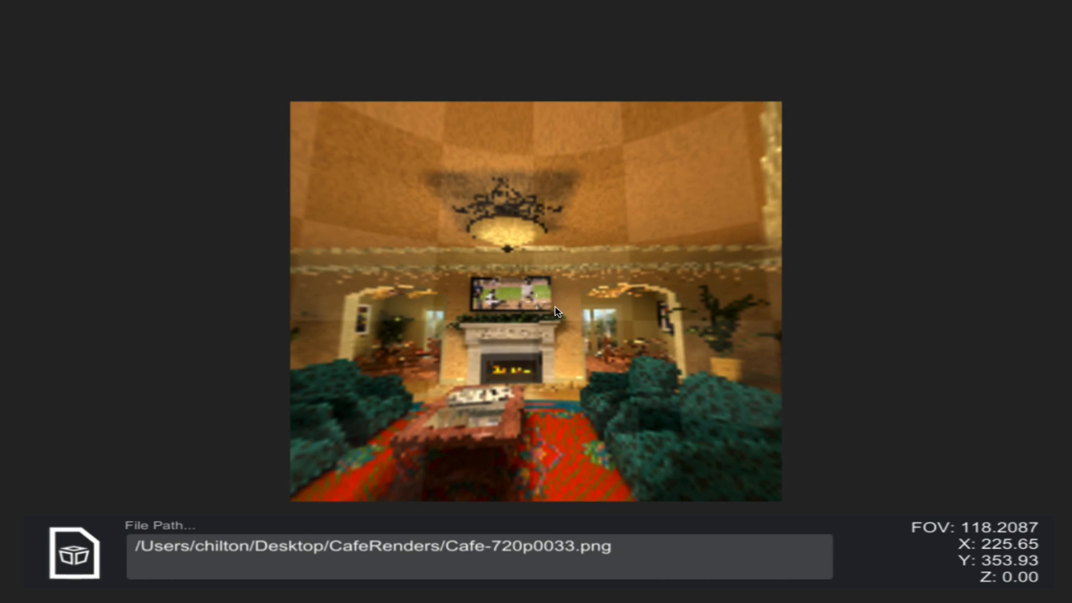
Turn the view toward the piano, then back toward the windows and fireplace on frame 11
left_click_drag(555, 306, 422, 256)
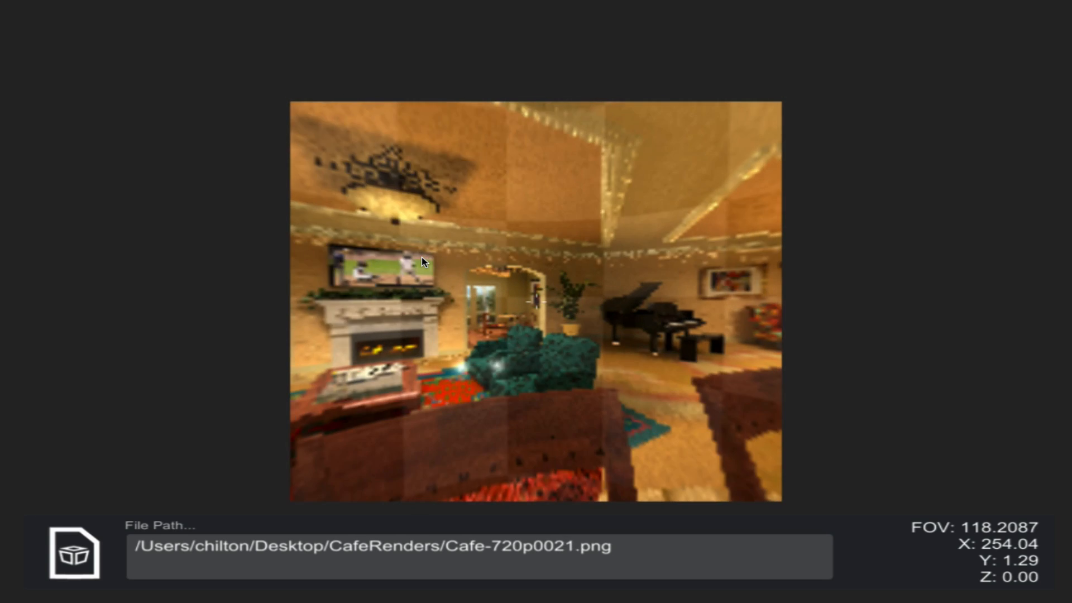
left_click_drag(422, 260, 170, 294)
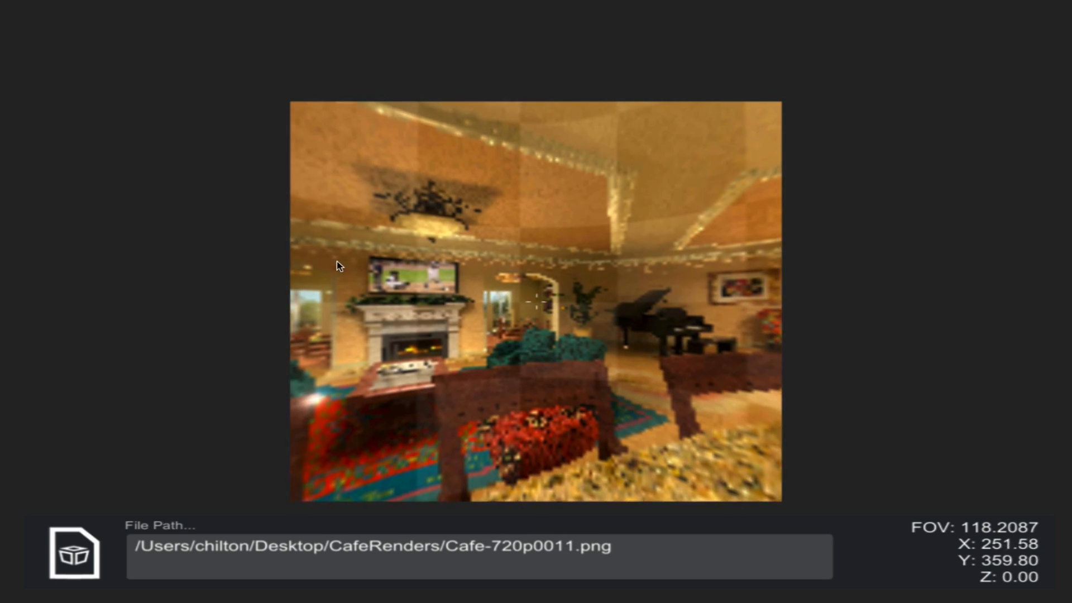